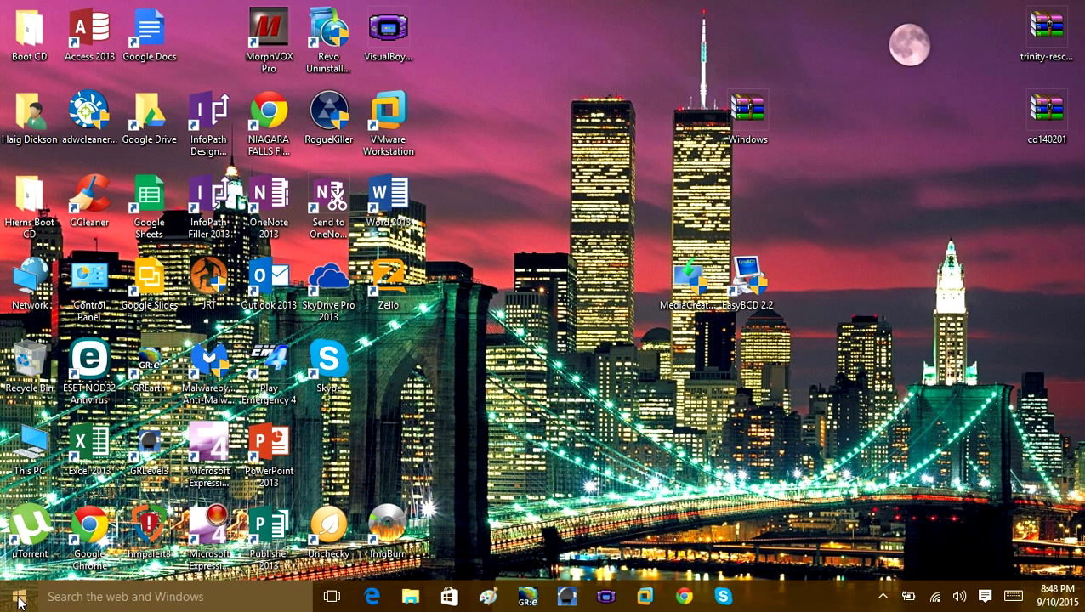
# Step: Open standalone Disk Management from the Win+X quick list, then close it again
pyautogui.rightClick(19, 601)
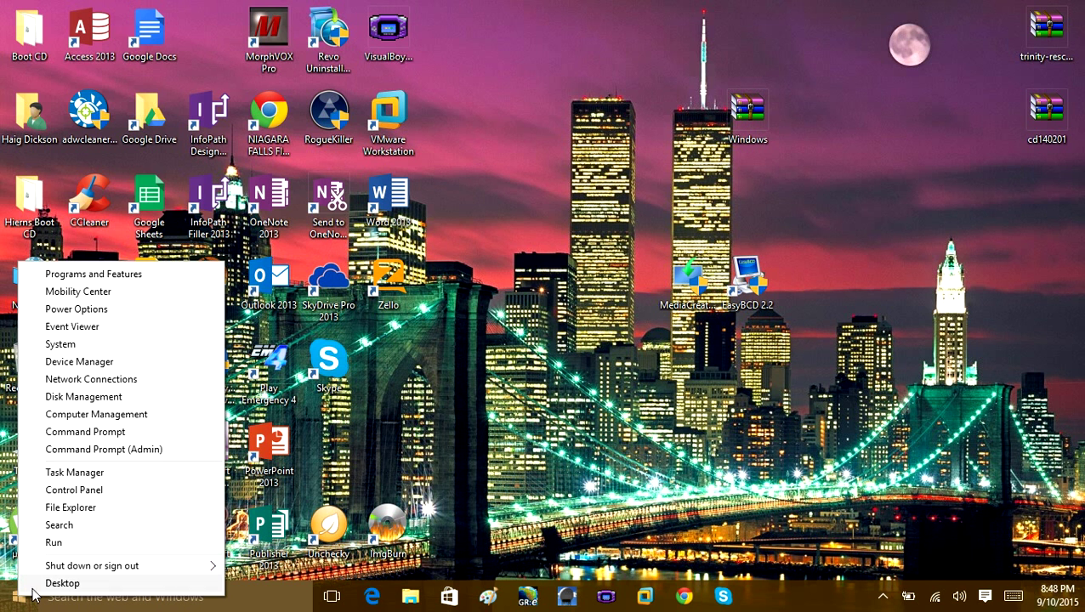
pyautogui.click(95, 400)
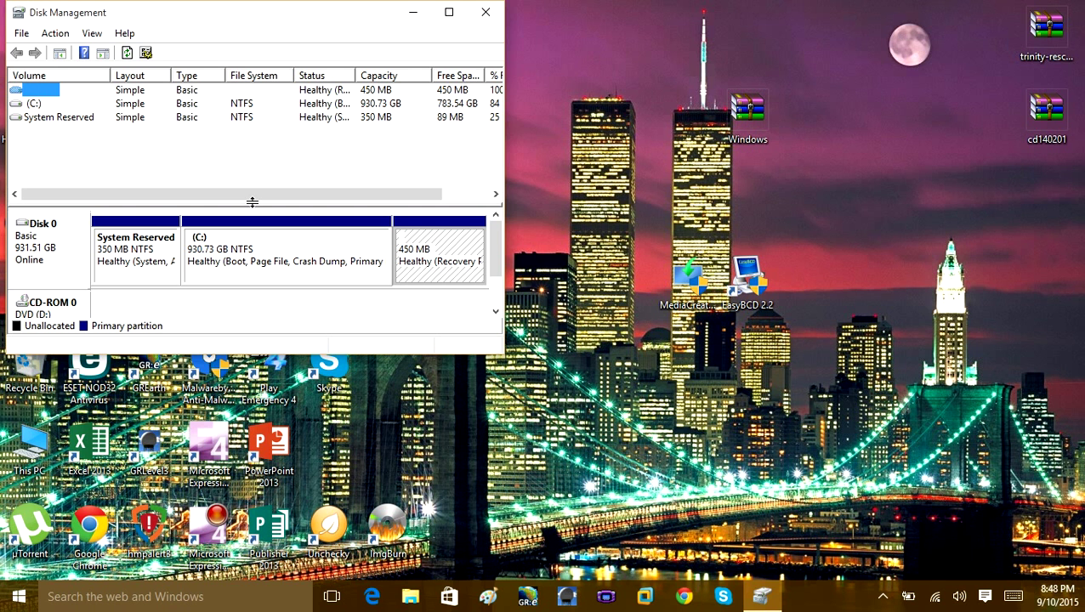
pyautogui.click(18, 597)
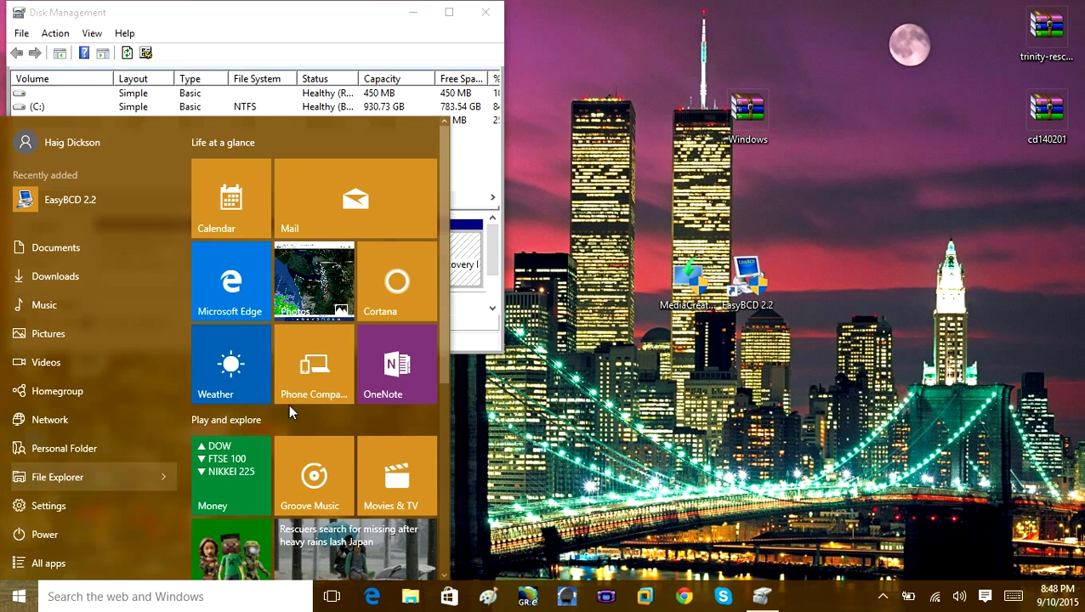
pyautogui.click(528, 183)
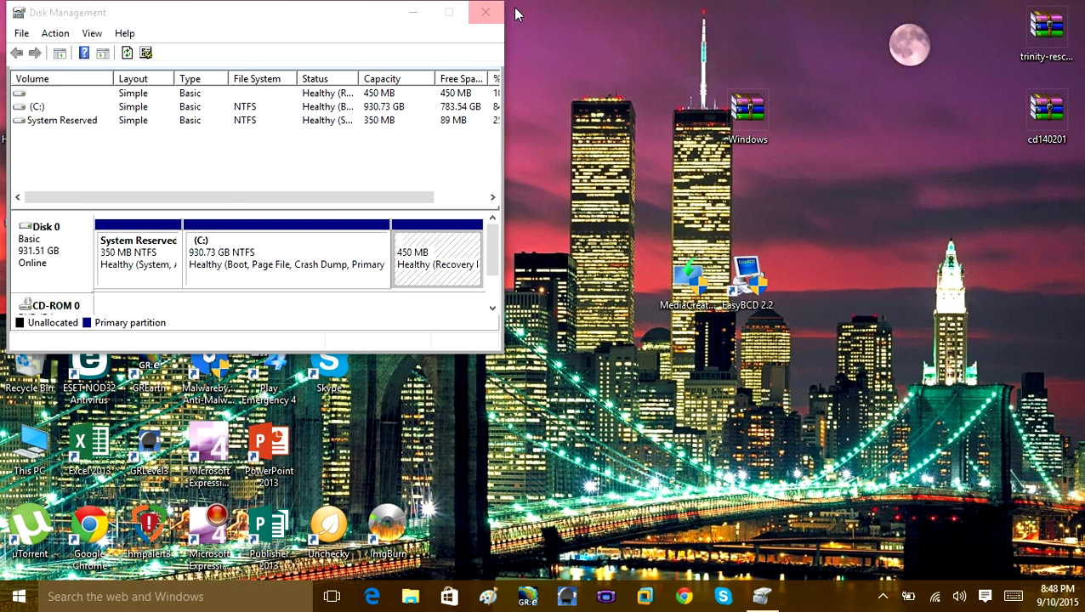
pyautogui.click(485, 11)
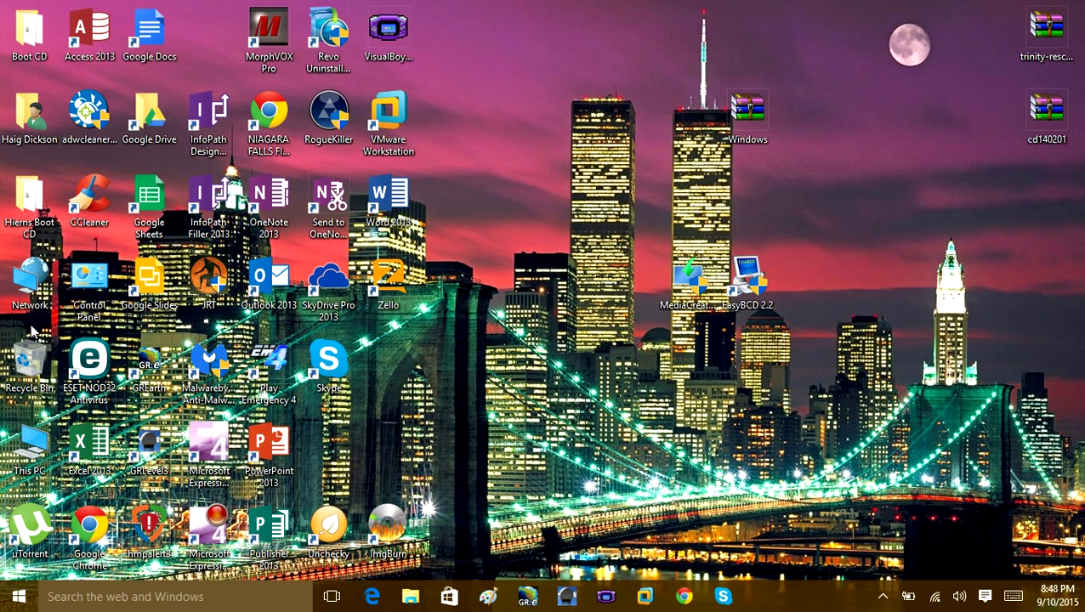
# Step: Open Computer Management from This PC, show Disk Management, and maximize the window
pyautogui.rightClick(45, 443)
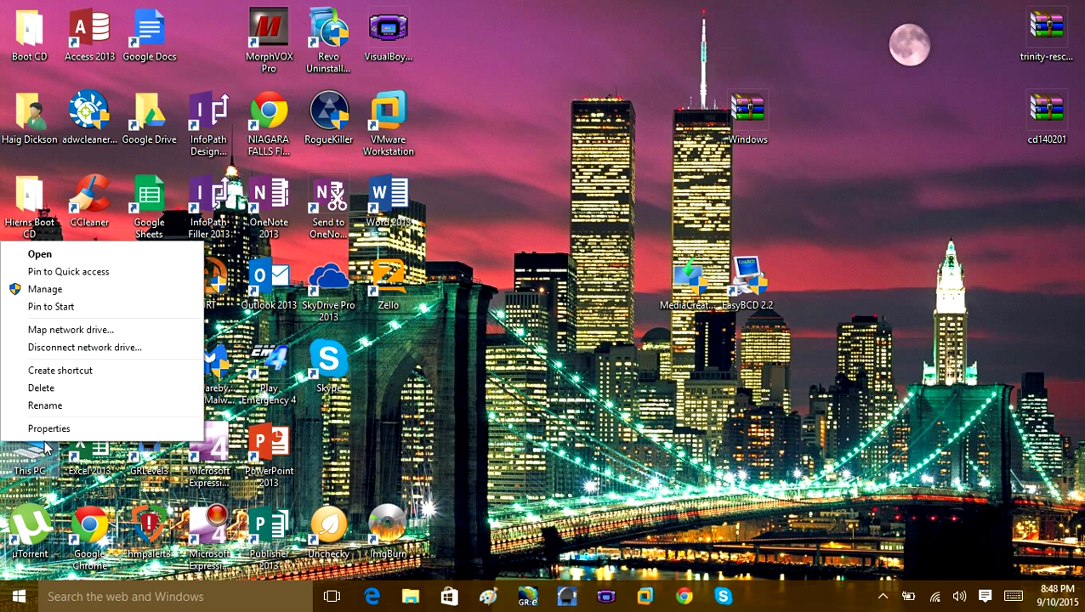
pyautogui.click(67, 289)
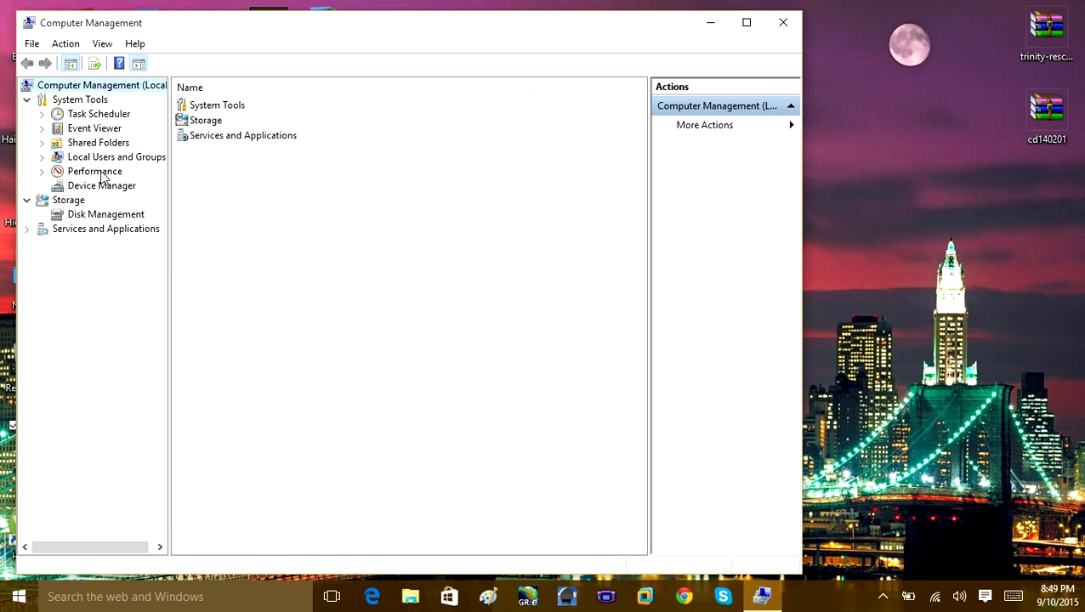
pyautogui.click(85, 215)
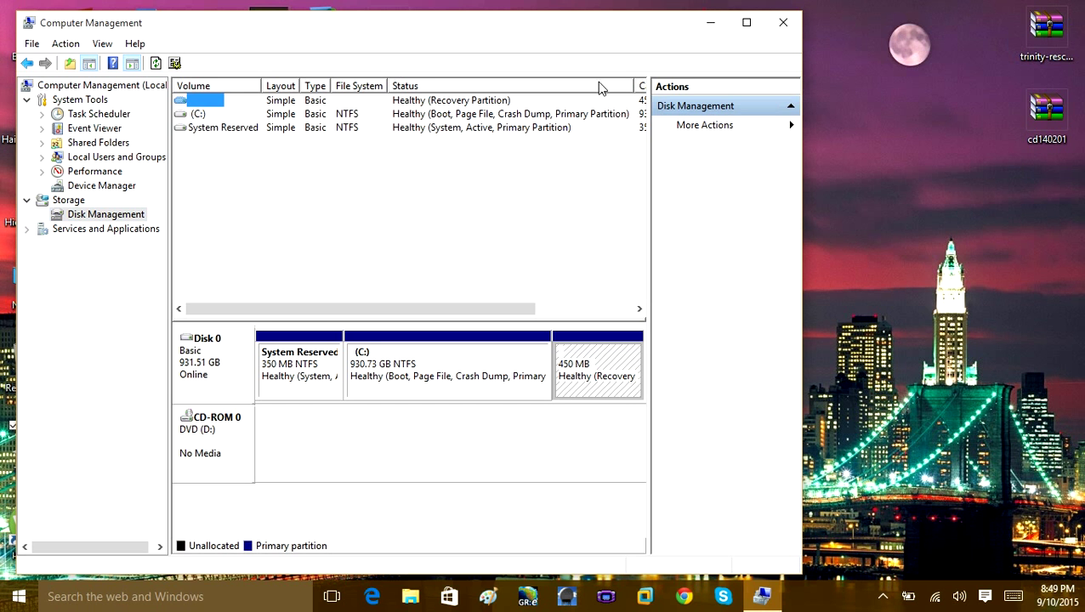
pyautogui.click(747, 22)
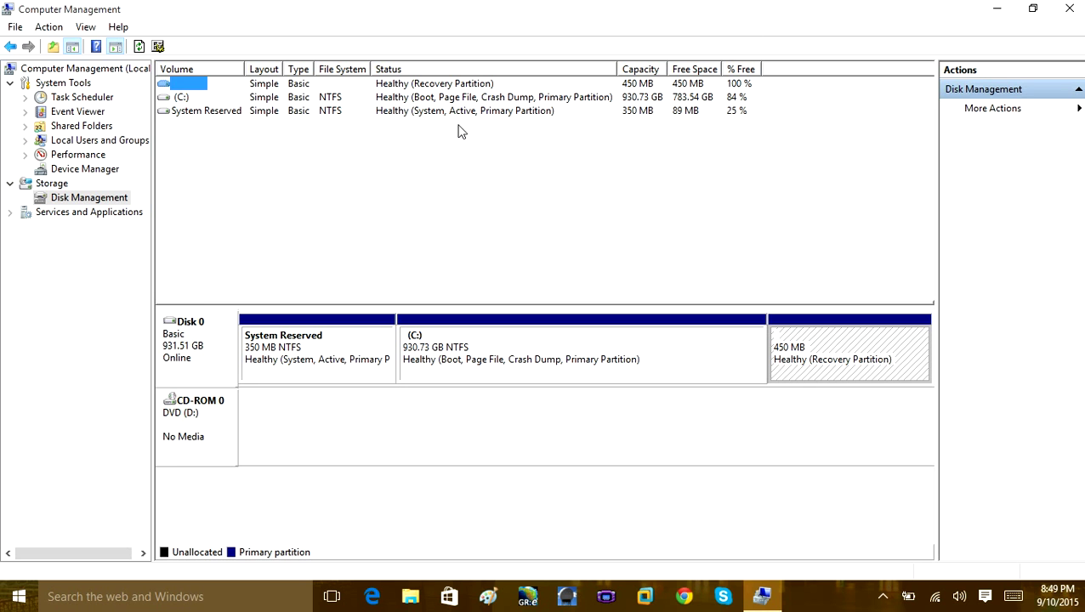
# Step: Select the 930.73 GB C: partition on Disk 0 and bring up its context menu
pyautogui.click(183, 99)
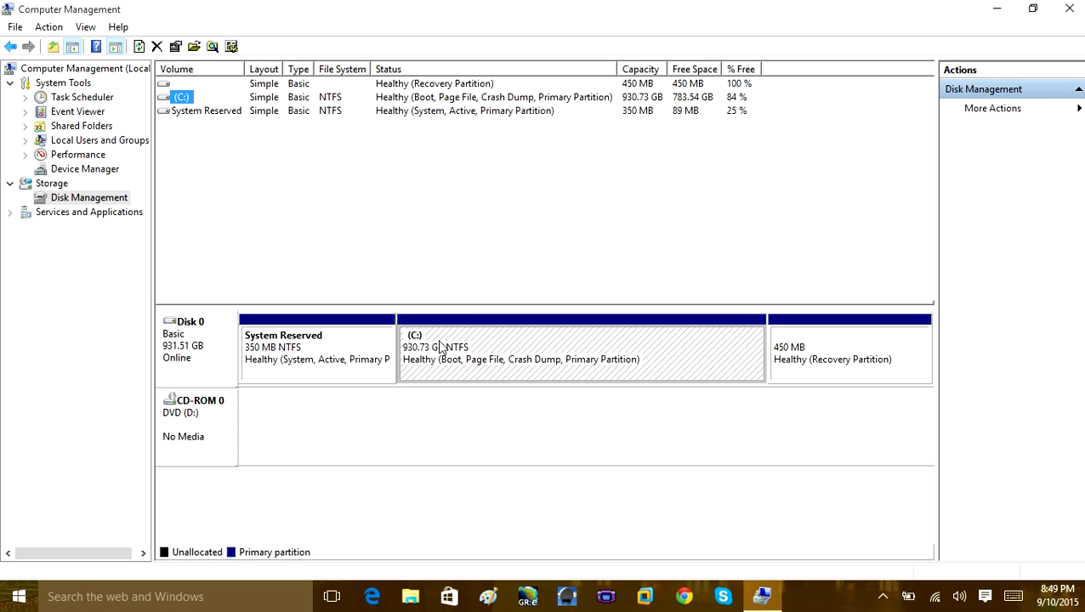
pyautogui.rightClick(440, 349)
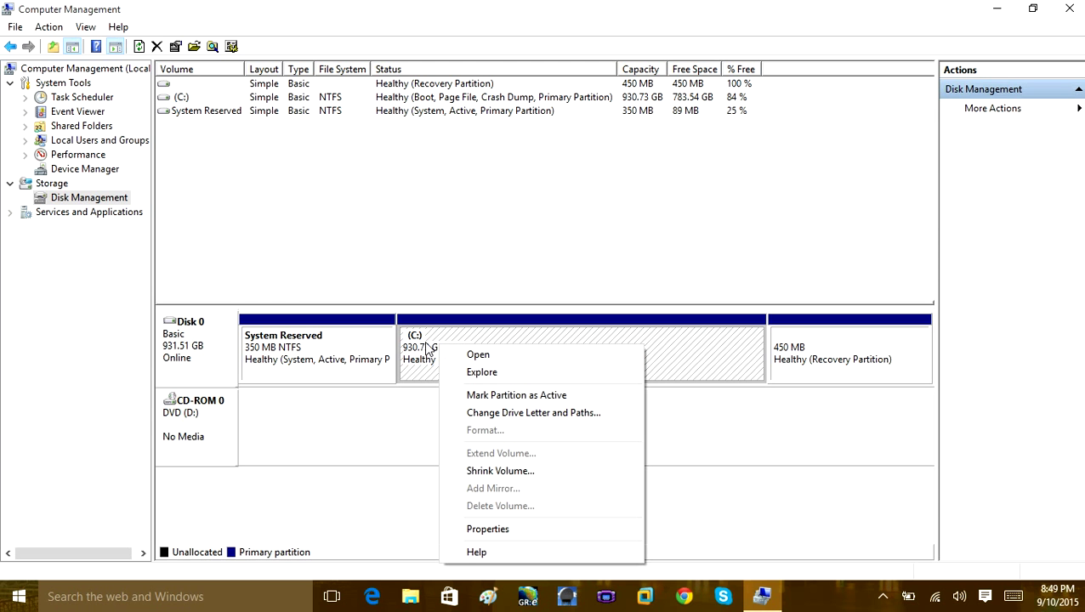
pyautogui.click(453, 302)
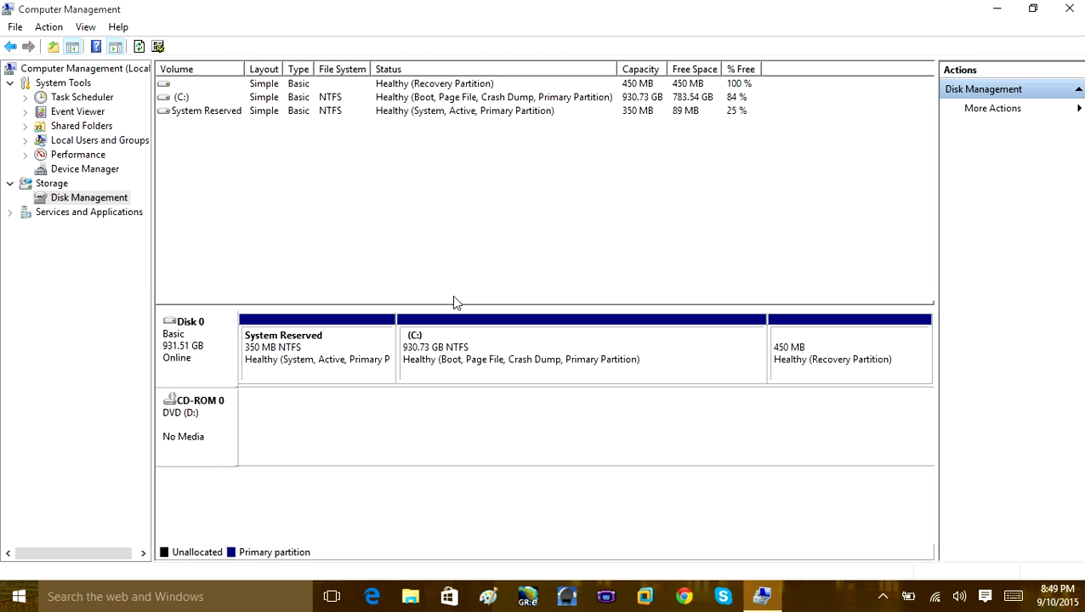
pyautogui.click(467, 345)
pyautogui.rightClick(437, 350)
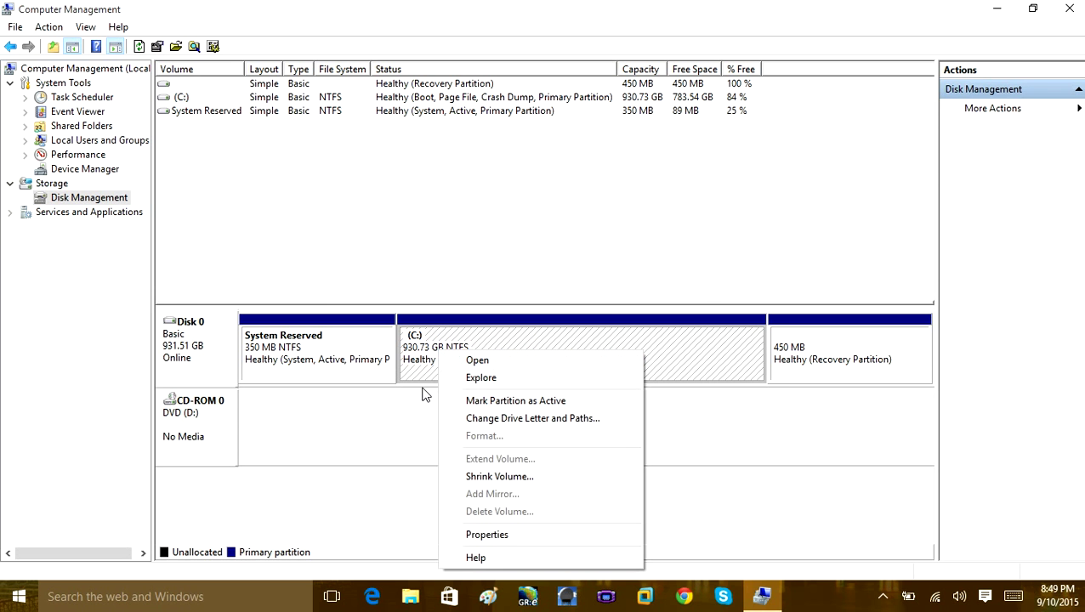
# Step: Shrink C: by 60000 MB, leaving 58.59 GB unallocated on Disk 0
pyautogui.click(493, 477)
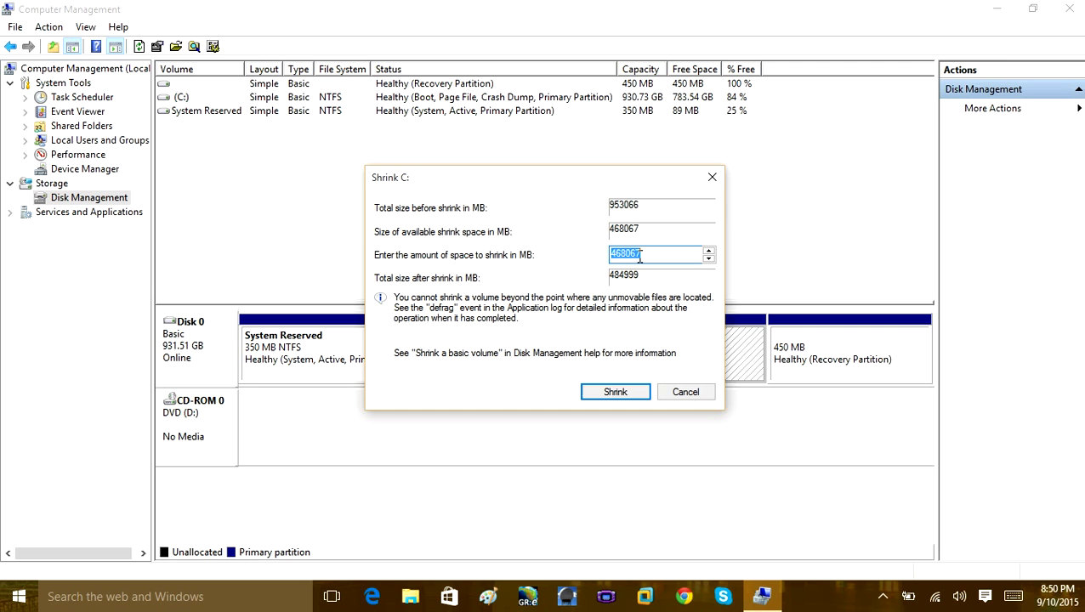
pyautogui.press('BackSpace')
pyautogui.write('60000')
pyautogui.click(614, 393)
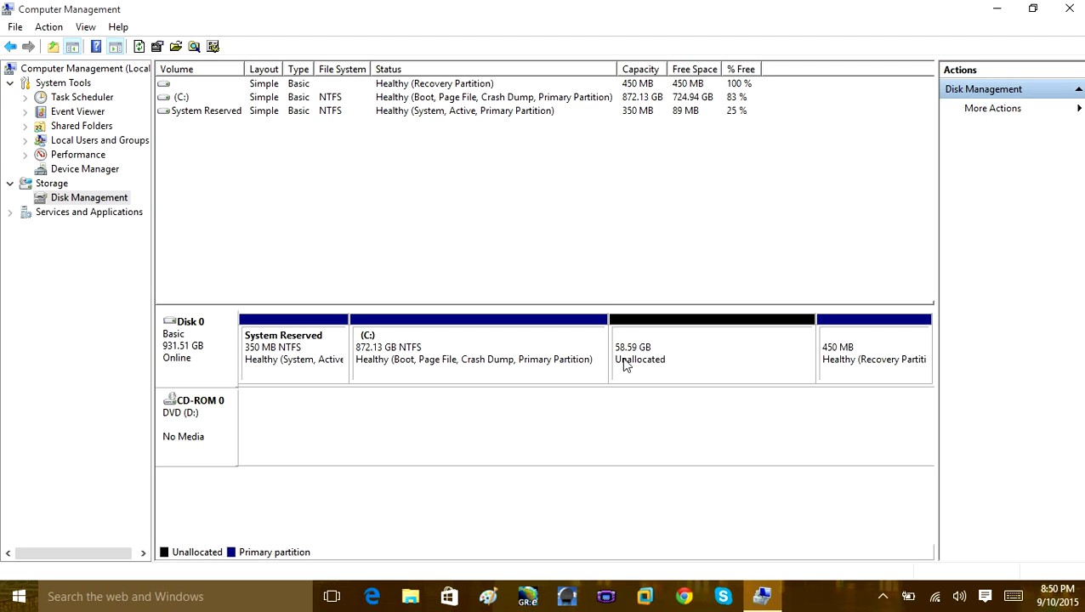
# Step: Start a new simple volume in the unallocated space at full size with drive letter B
pyautogui.rightClick(646, 360)
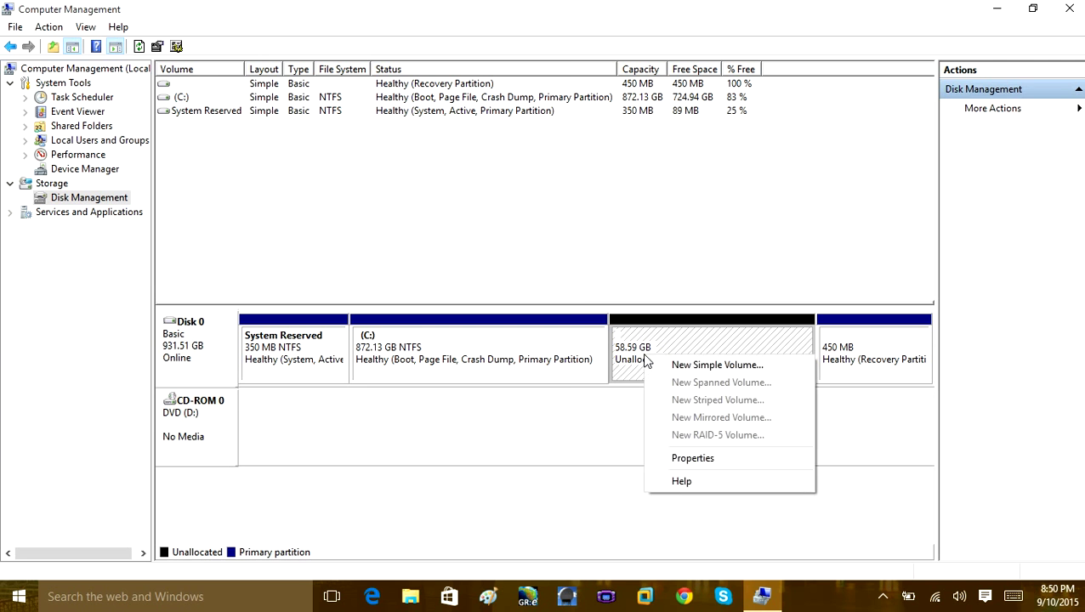
pyautogui.click(663, 366)
pyautogui.click(460, 370)
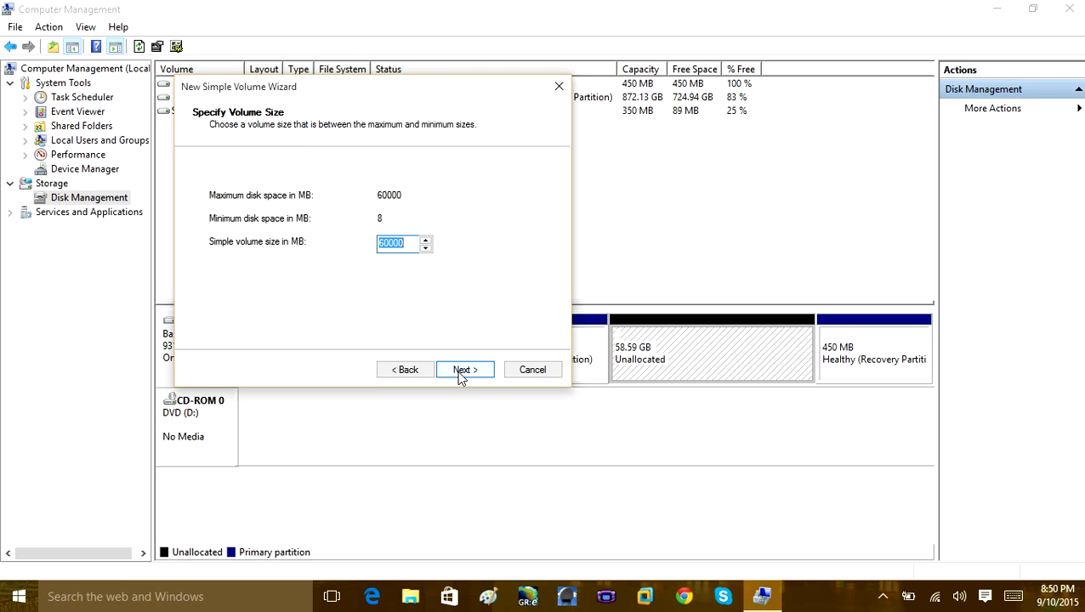
pyautogui.click(461, 372)
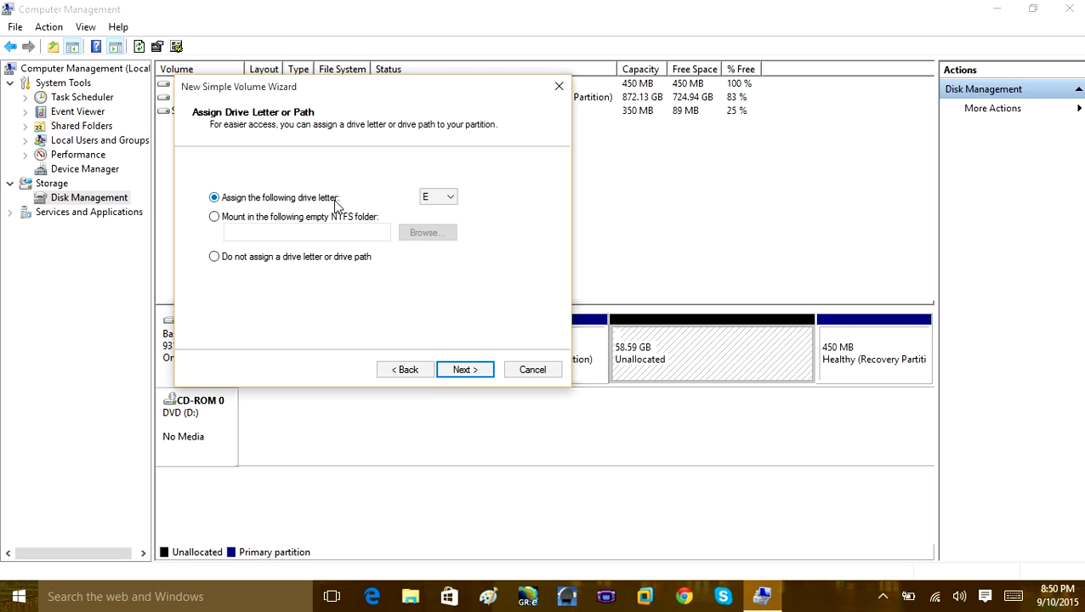
pyautogui.click(435, 197)
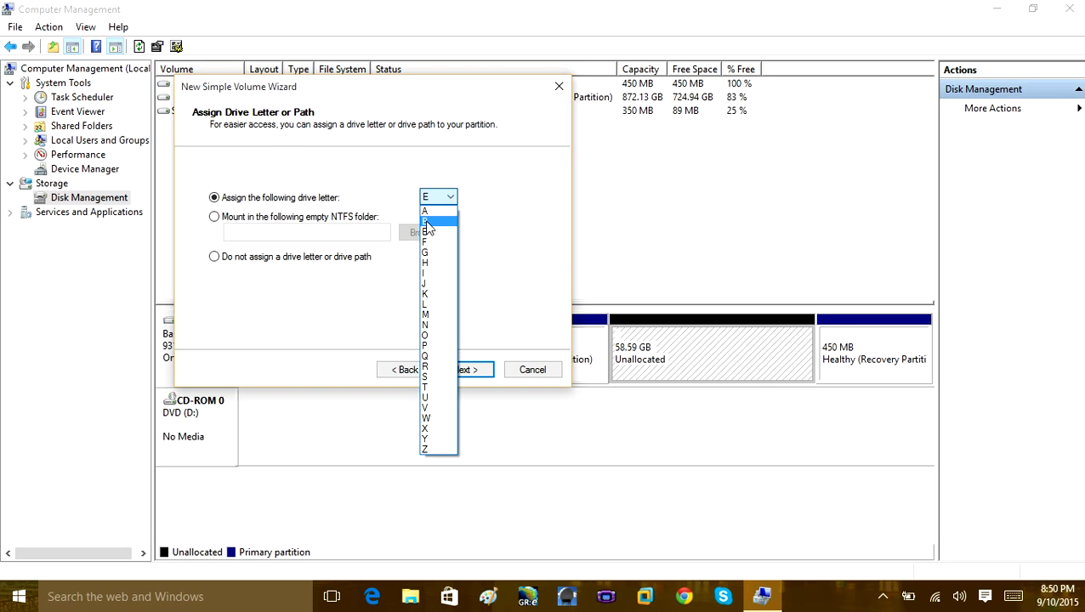
pyautogui.click(427, 222)
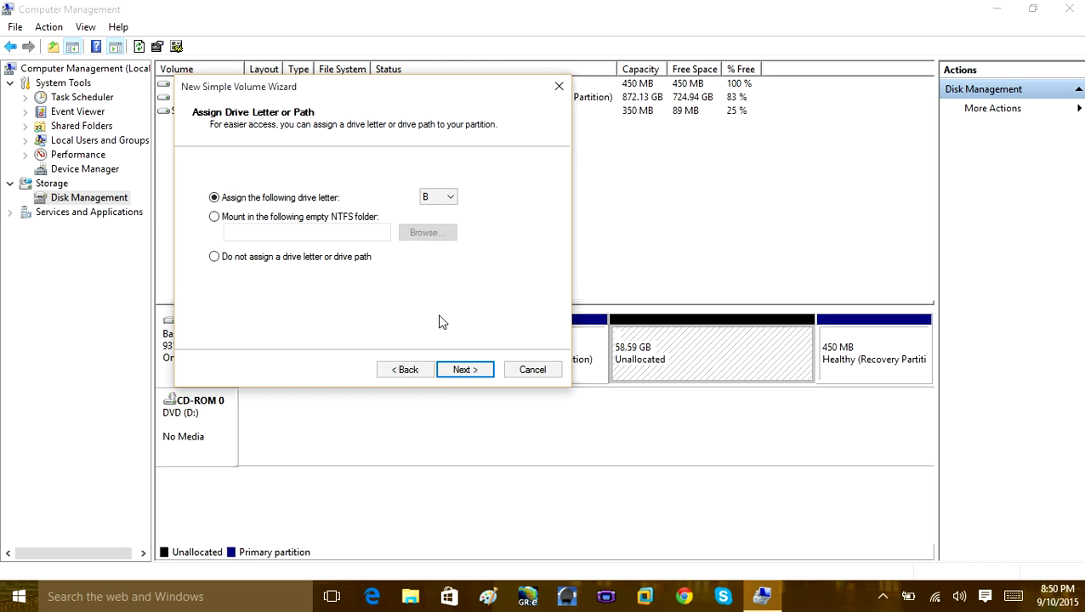
pyautogui.click(460, 372)
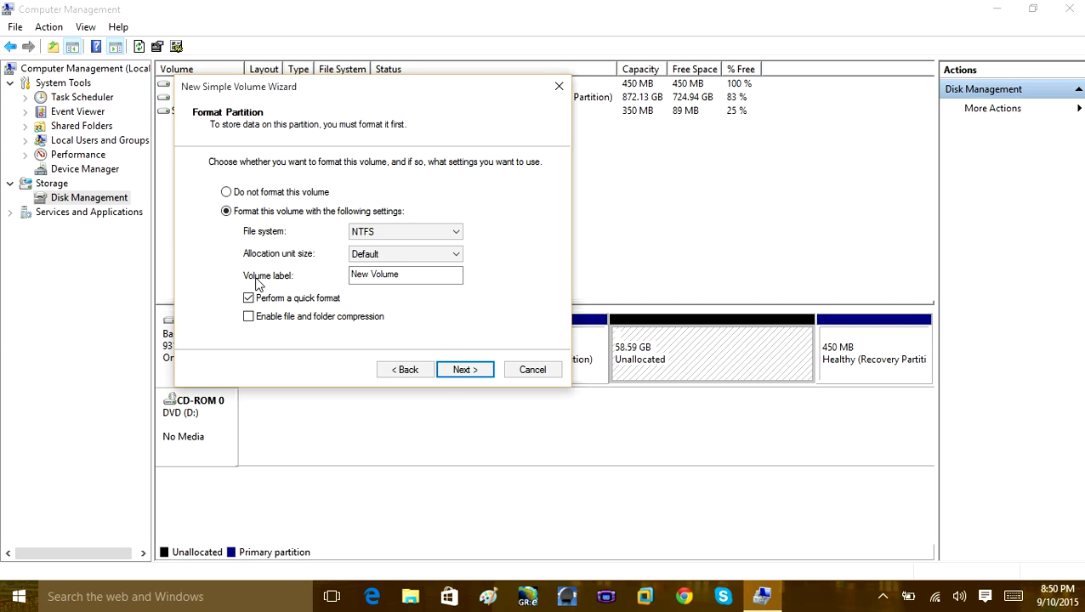
# Step: Label the volume Backup, keep NTFS formatting, and finish the wizard
pyautogui.moveTo(411, 274); pyautogui.dragTo(345, 277)
pyautogui.write('Backup')
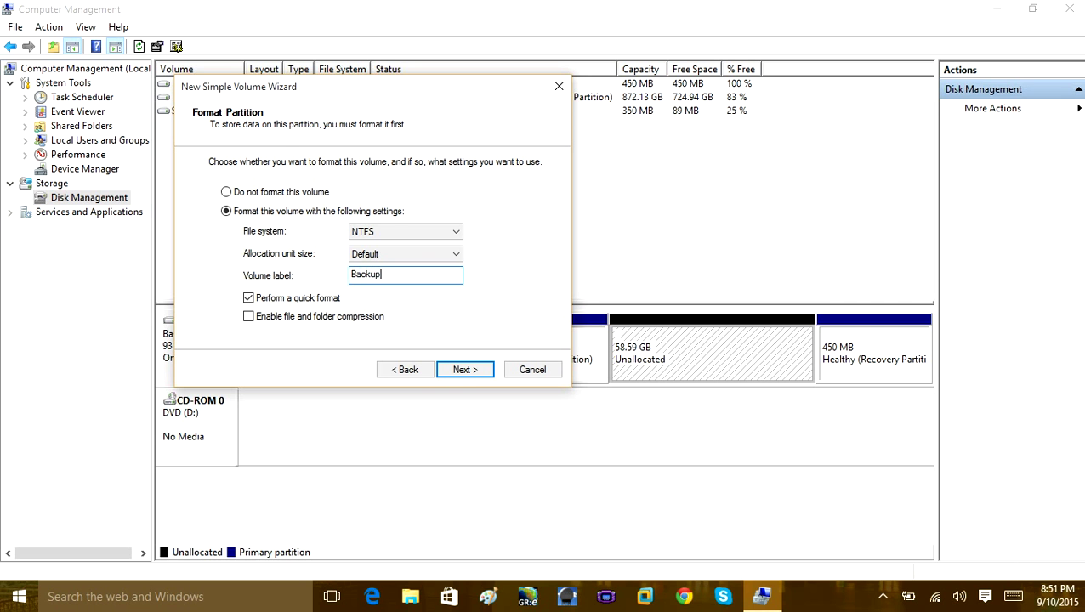
pyautogui.click(473, 373)
pyautogui.click(473, 372)
pyautogui.click(473, 372)
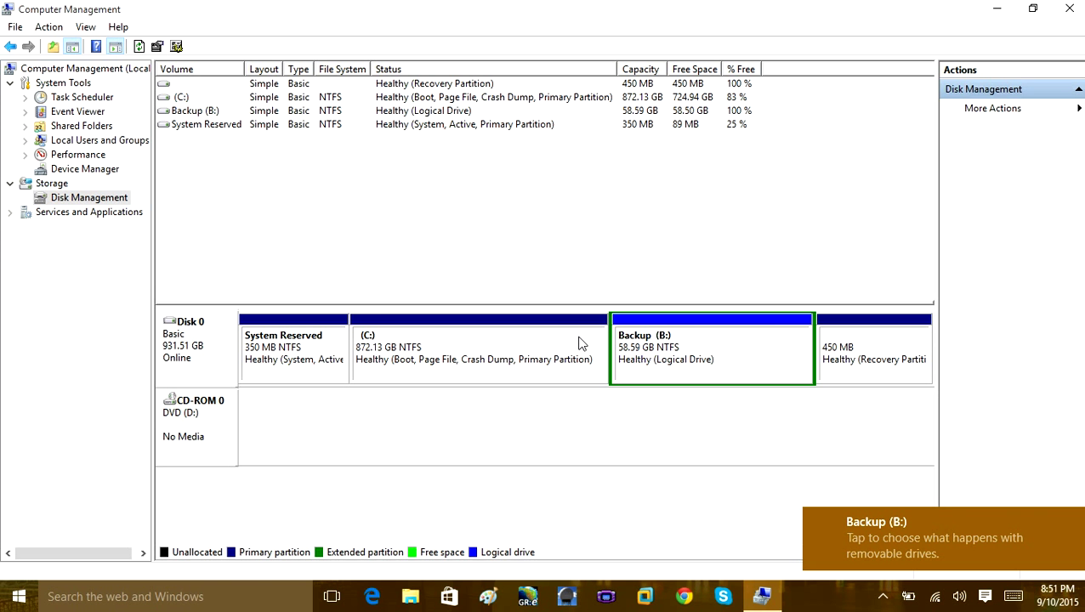
# Step: Close Computer Management and launch File Explorer with Win+E
pyautogui.click(1069, 8)
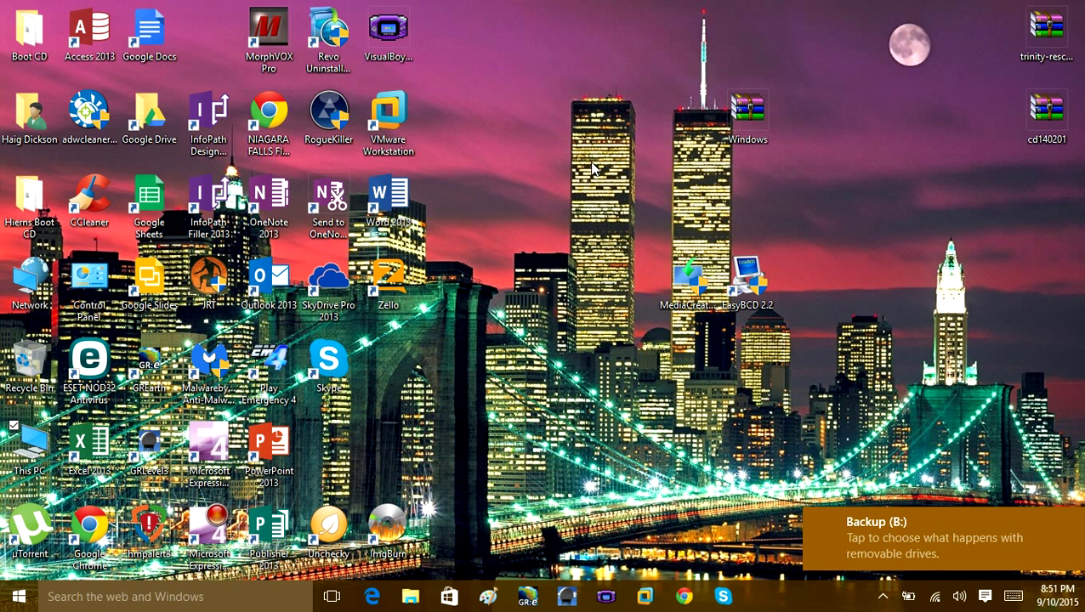
pyautogui.click(19, 596)
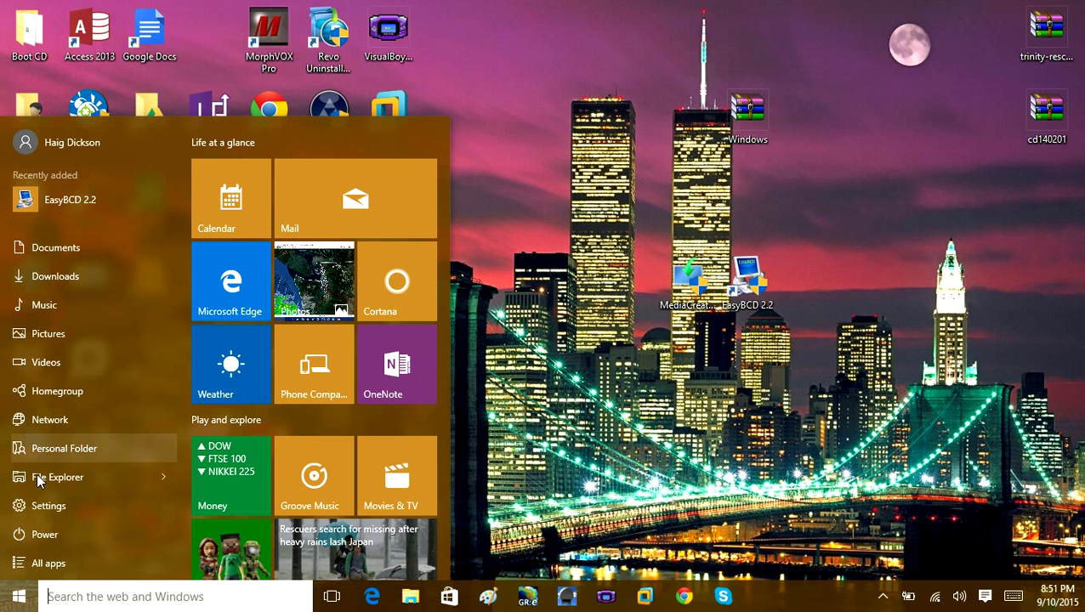
pyautogui.press('Escape')
pyautogui.press('super+e')
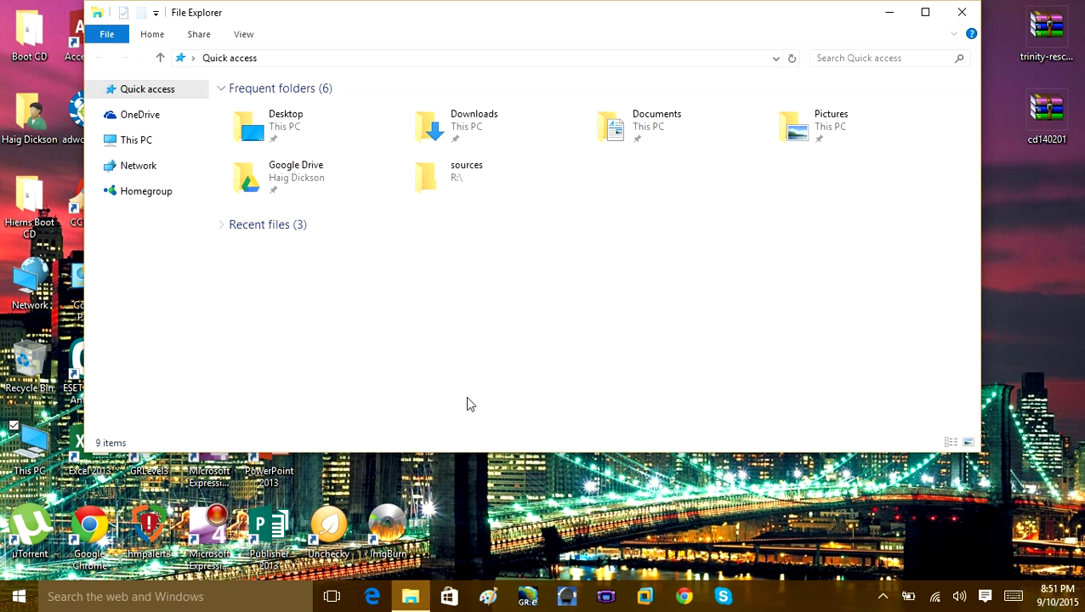
# Step: In a fresh File Explorer window, open This PC and confirm Backup (B:) is empty
pyautogui.click(962, 12)
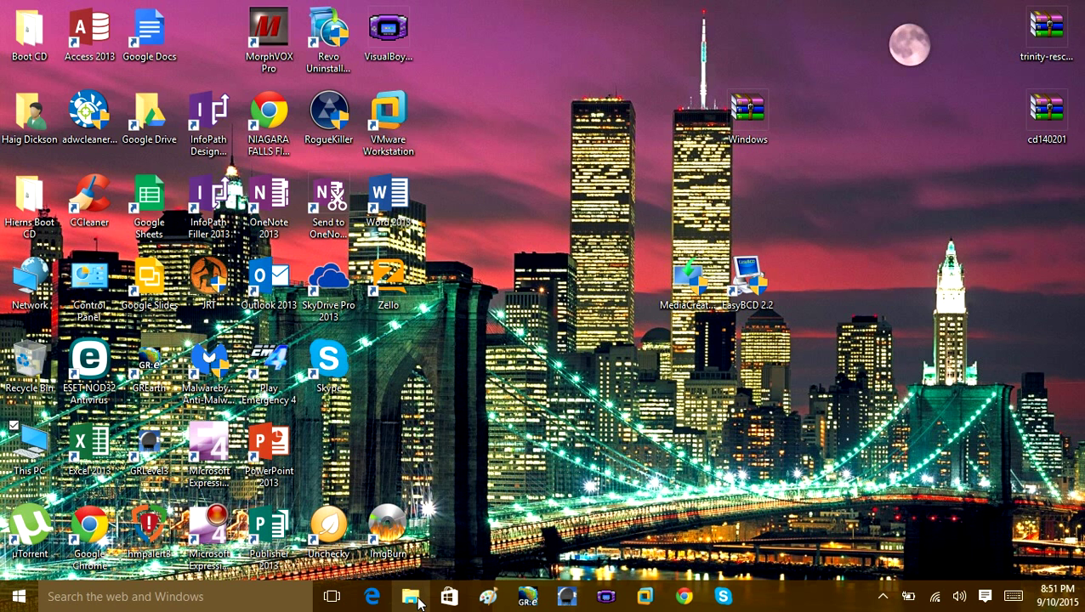
pyautogui.click(410, 598)
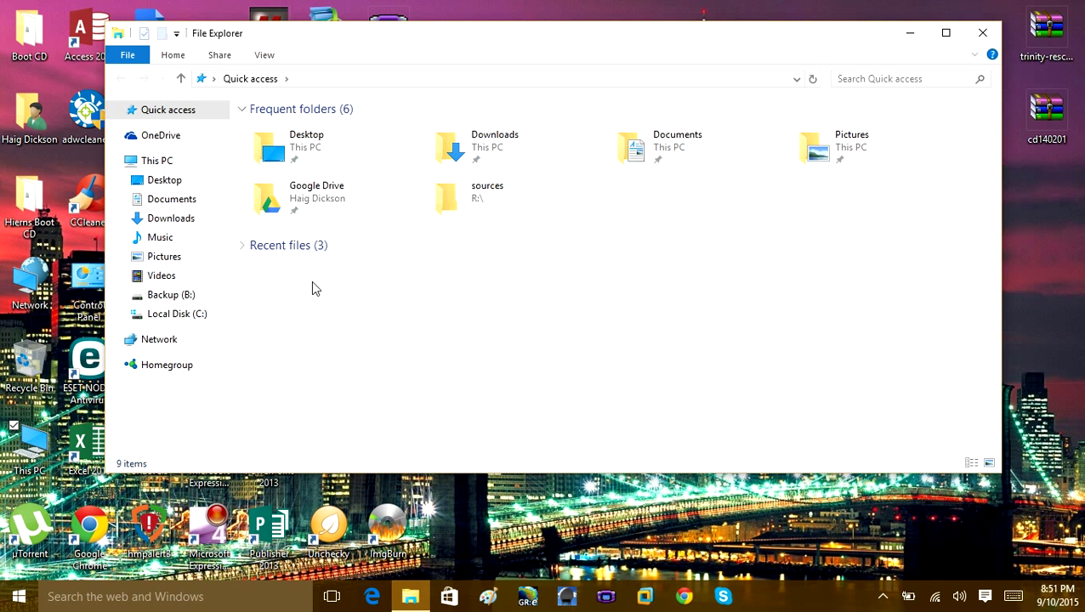
pyautogui.click(146, 163)
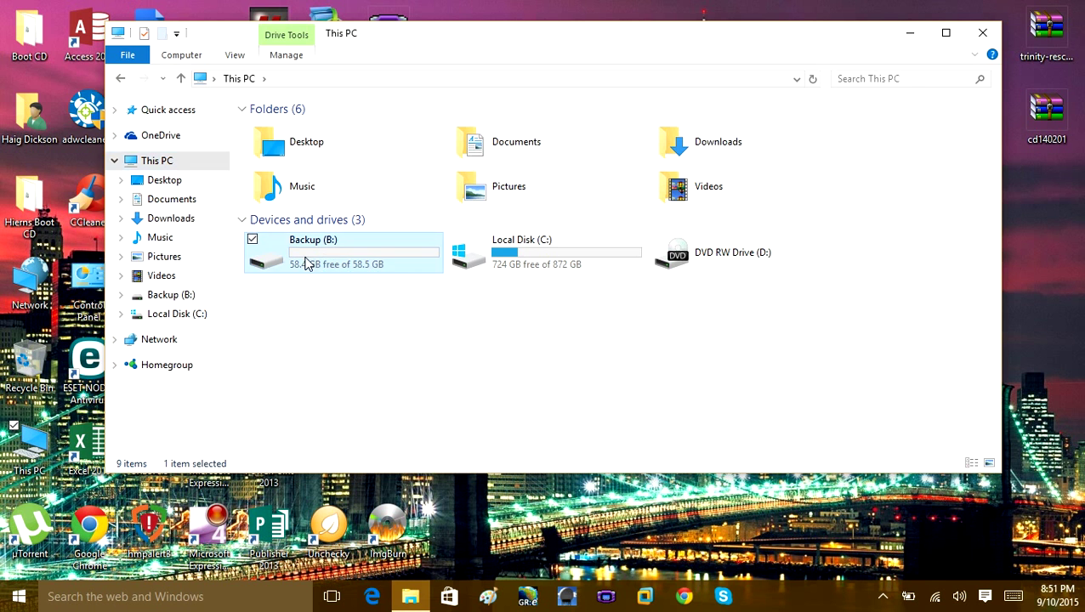
pyautogui.doubleClick(307, 271)
pyautogui.moveTo(486, 250); pyautogui.dragTo(500, 269)
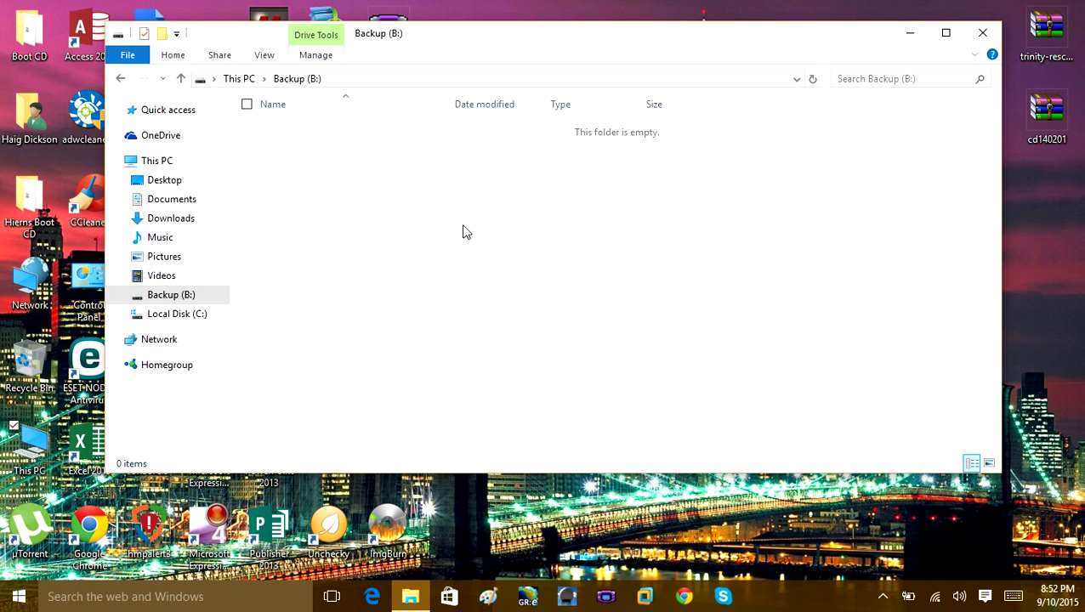
pyautogui.click(237, 79)
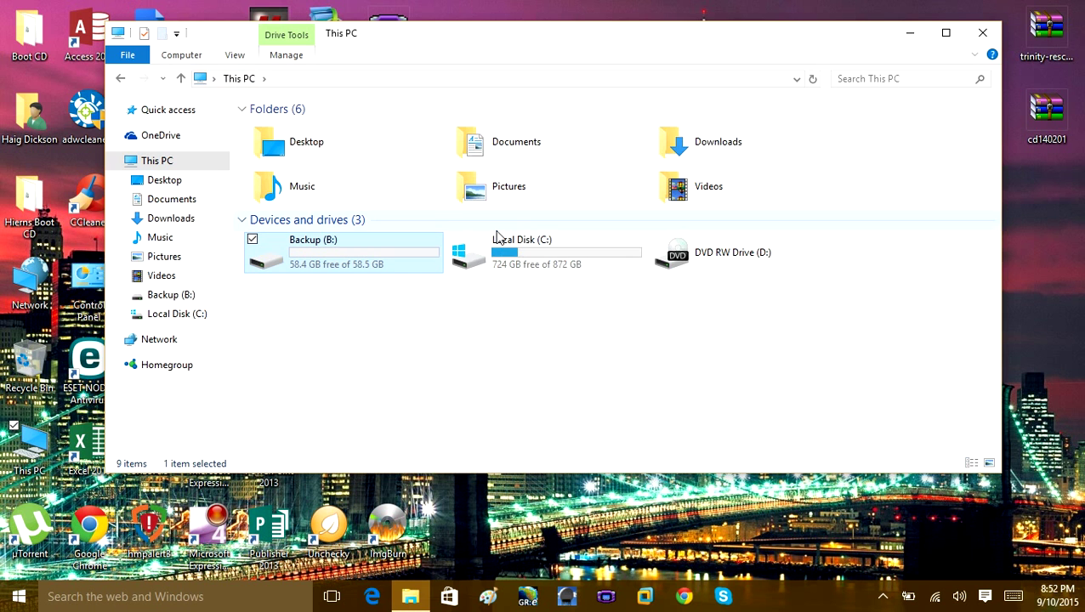
pyautogui.doubleClick(332, 249)
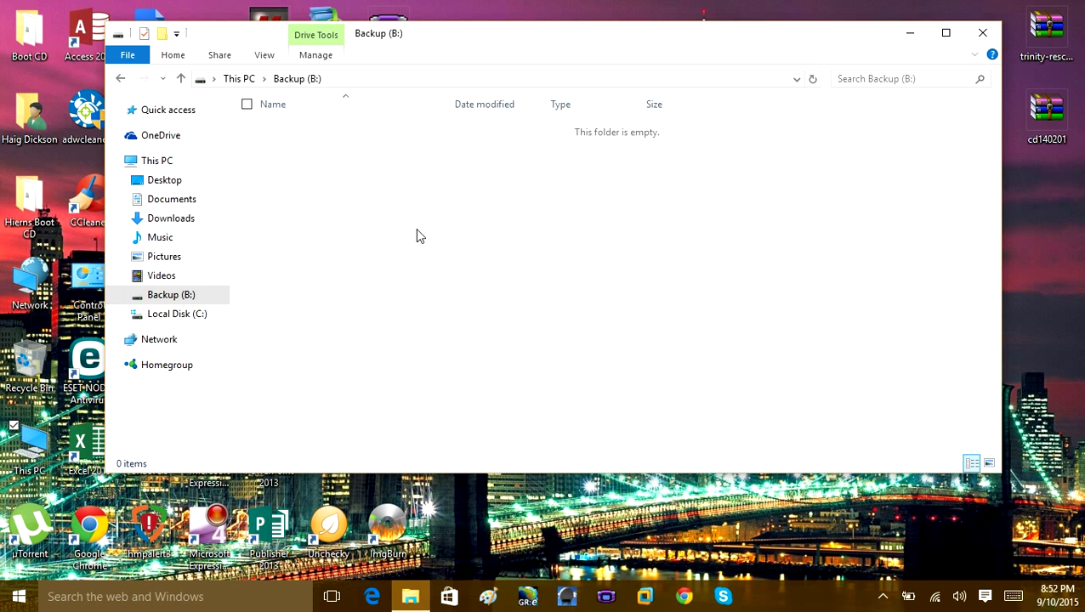
pyautogui.click(238, 78)
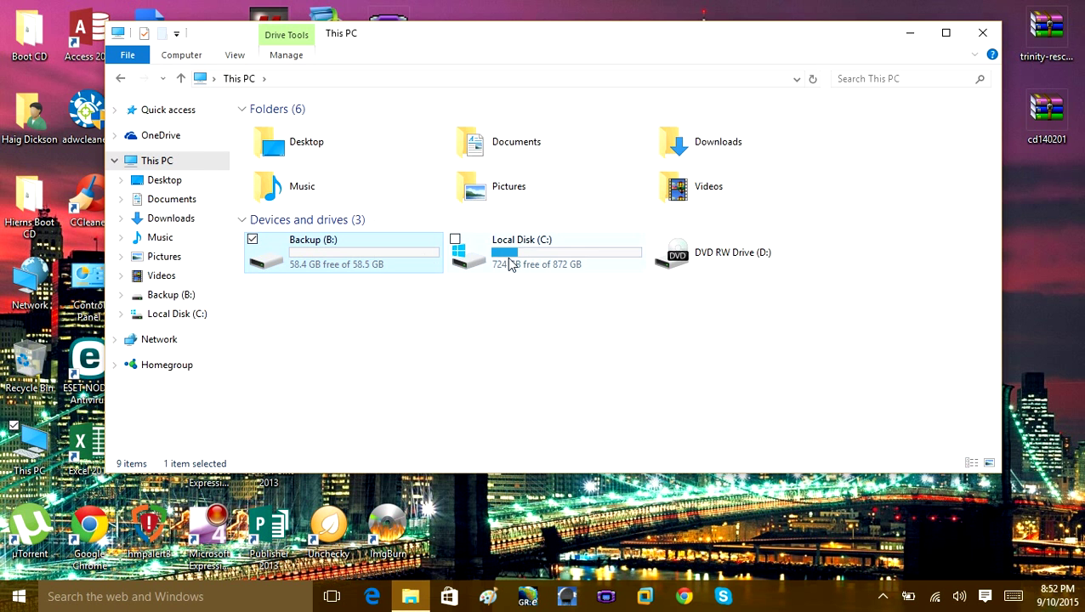
# Step: Browse to Local Disk (C:) > Users > the user's profile folder
pyautogui.click(516, 262)
pyautogui.doubleClick(516, 262)
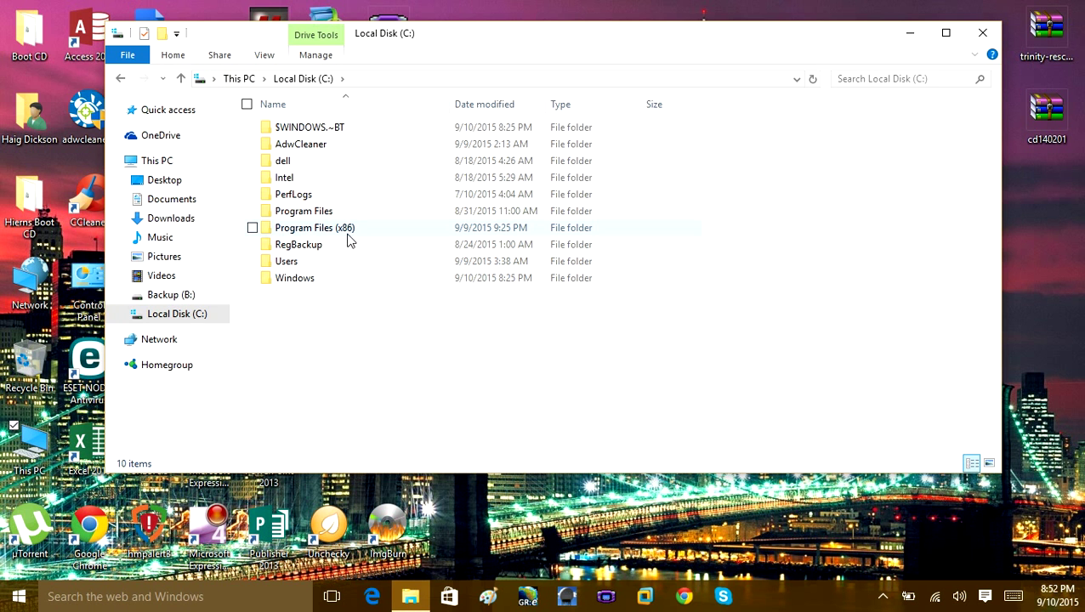
pyautogui.doubleClick(286, 262)
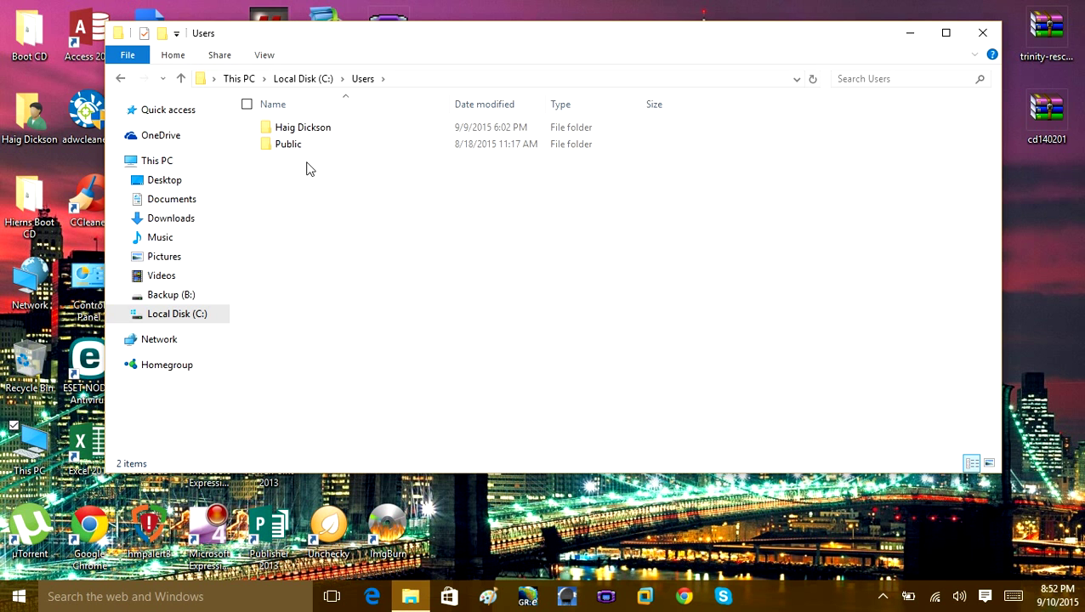
pyautogui.doubleClick(277, 135)
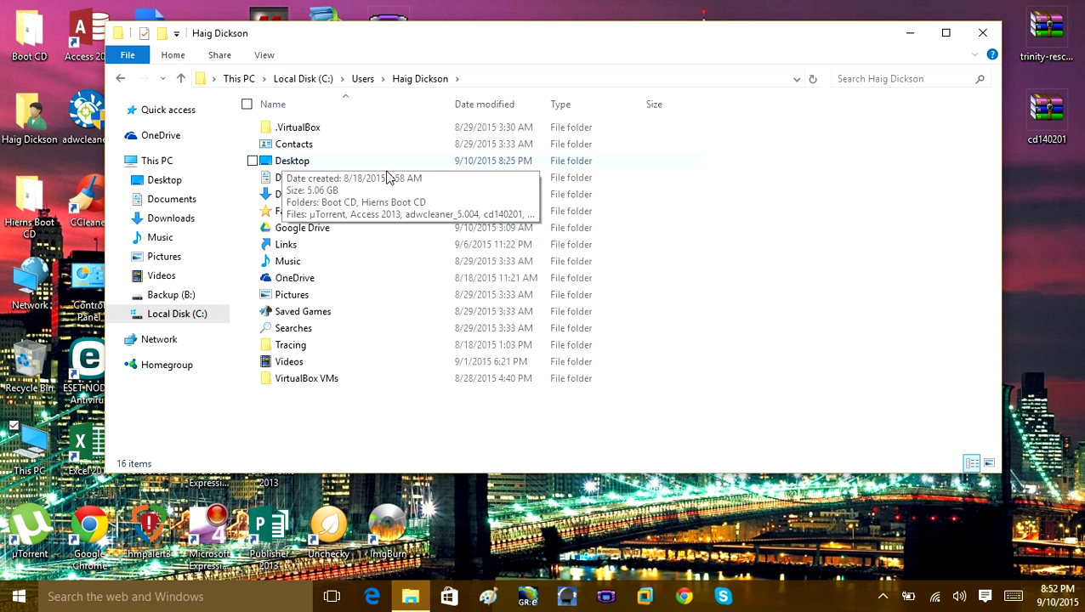
# Step: Try copying the 15 profile subfolders, then Documents, onto Backup (B:), hitting a 35.9 GB shortage
pyautogui.moveTo(769, 145); pyautogui.dragTo(299, 384)
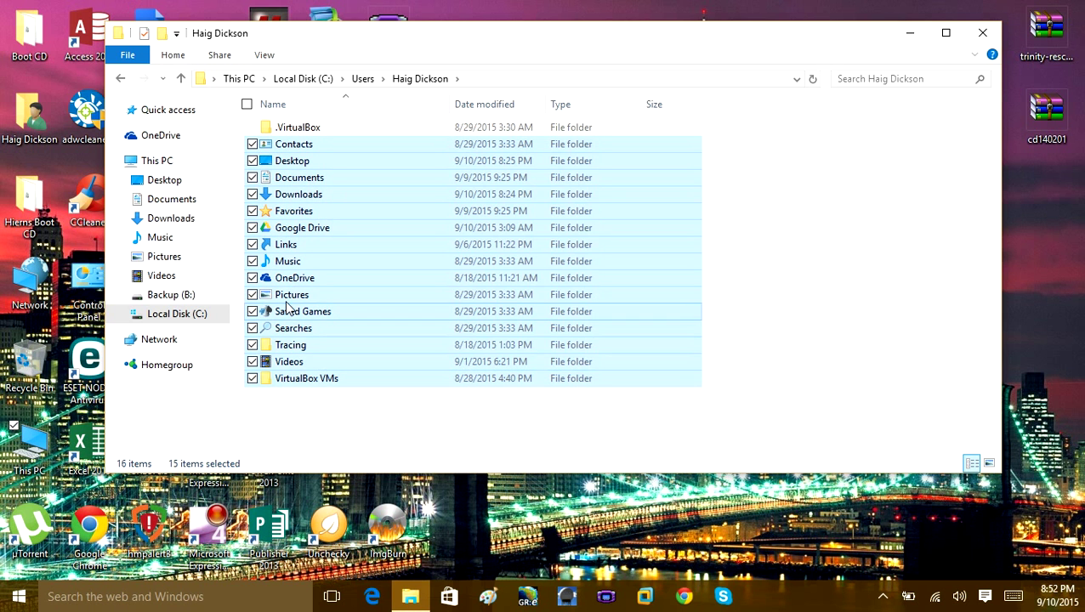
pyautogui.rightClick(285, 295)
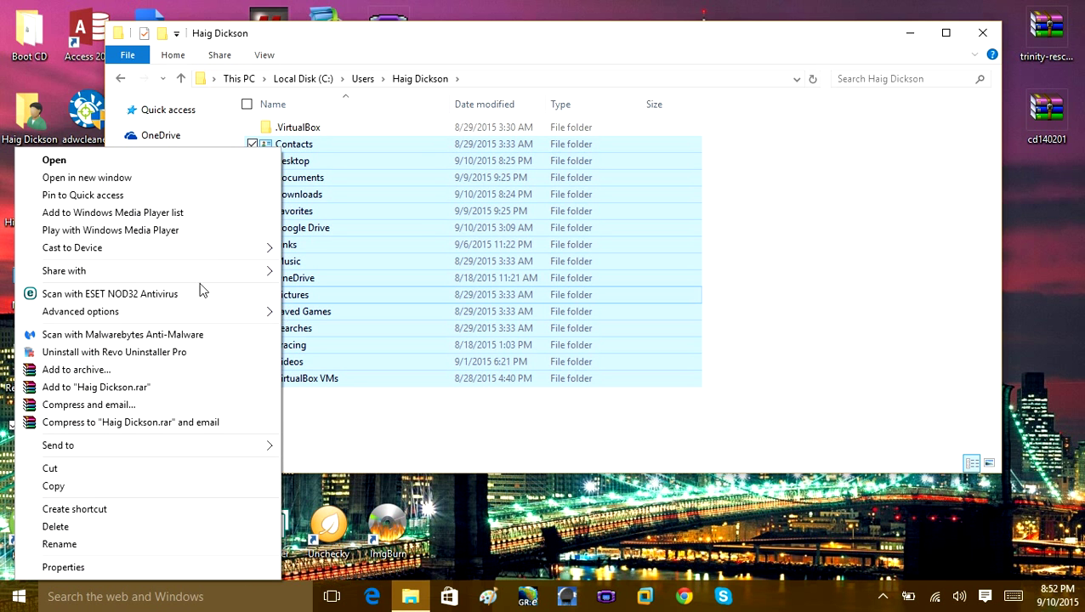
pyautogui.moveTo(166, 446)
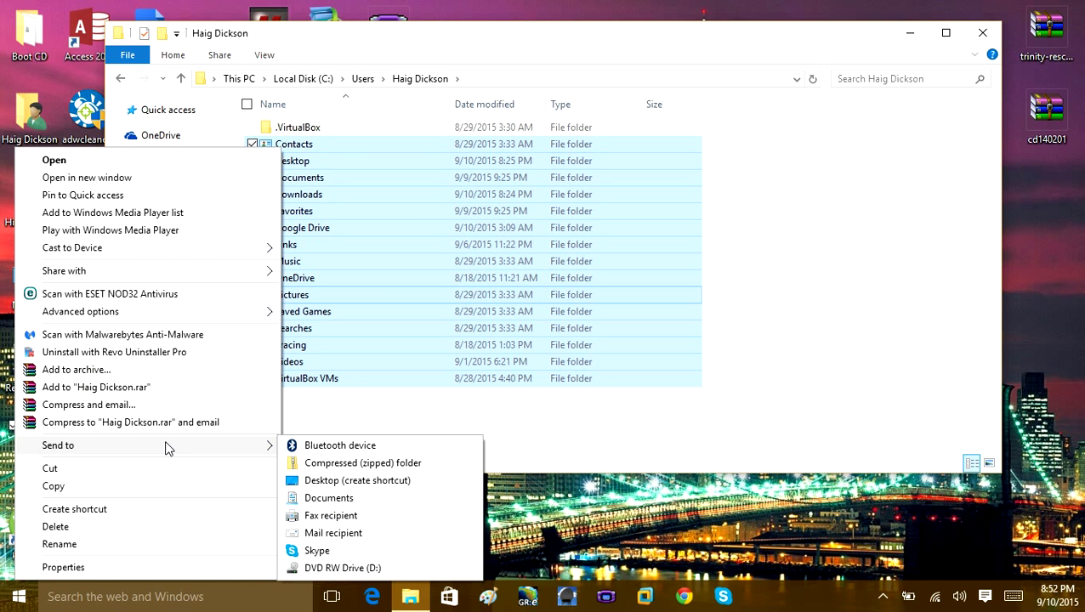
pyautogui.click(818, 351)
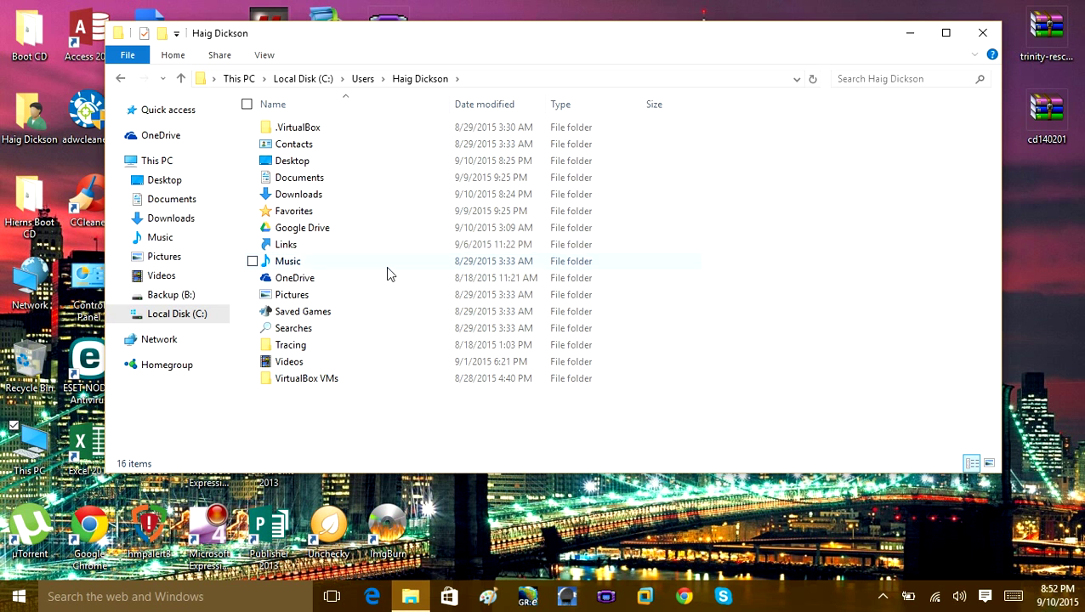
pyautogui.moveTo(736, 148); pyautogui.dragTo(311, 381)
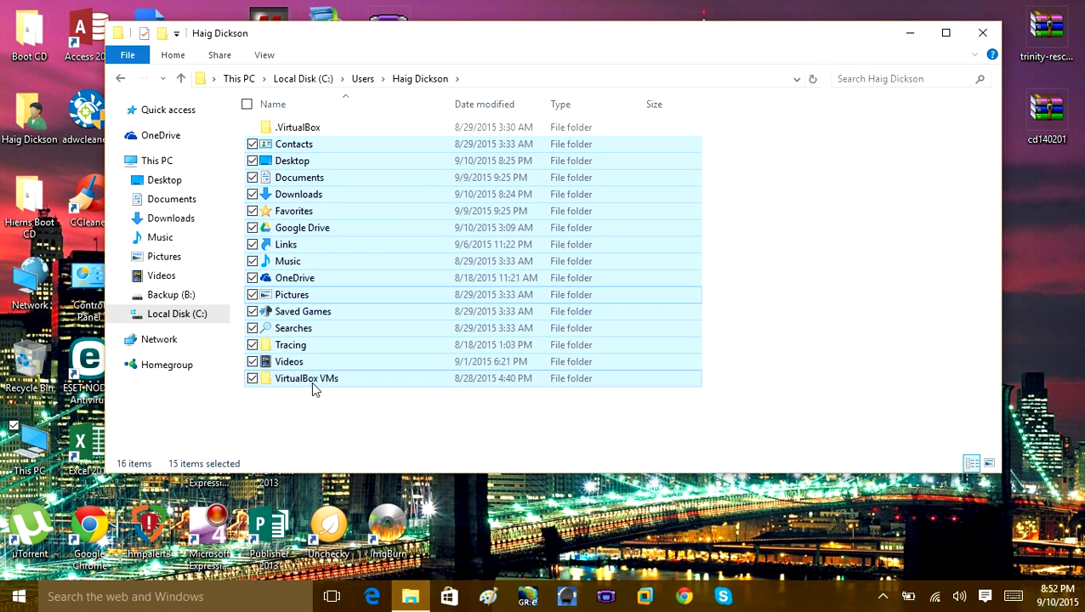
pyautogui.moveTo(380, 258); pyautogui.dragTo(341, 298)
pyautogui.click(831, 278)
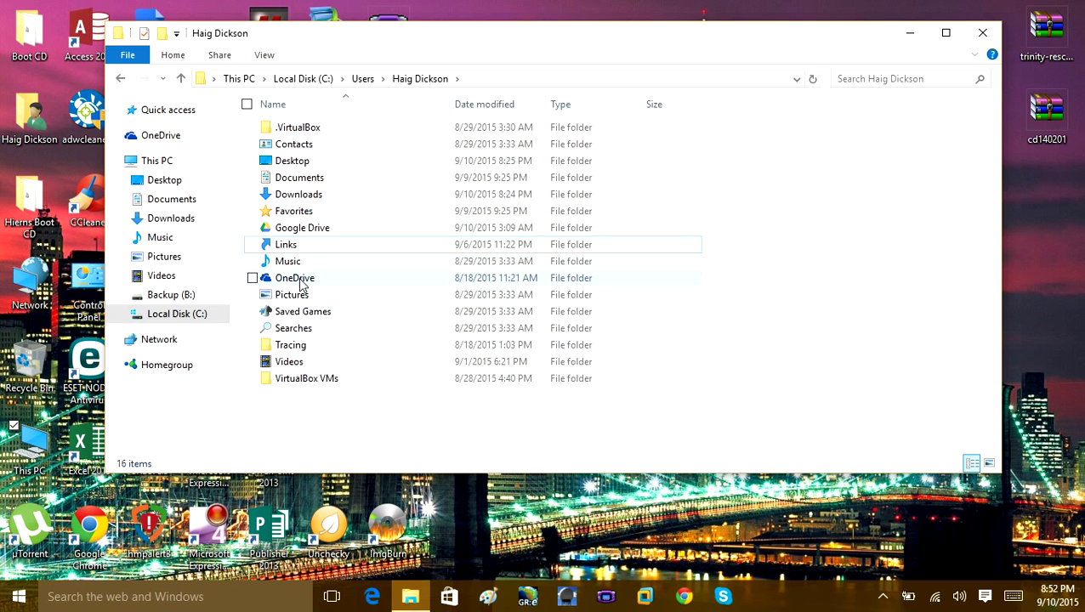
pyautogui.moveTo(313, 180); pyautogui.dragTo(181, 301)
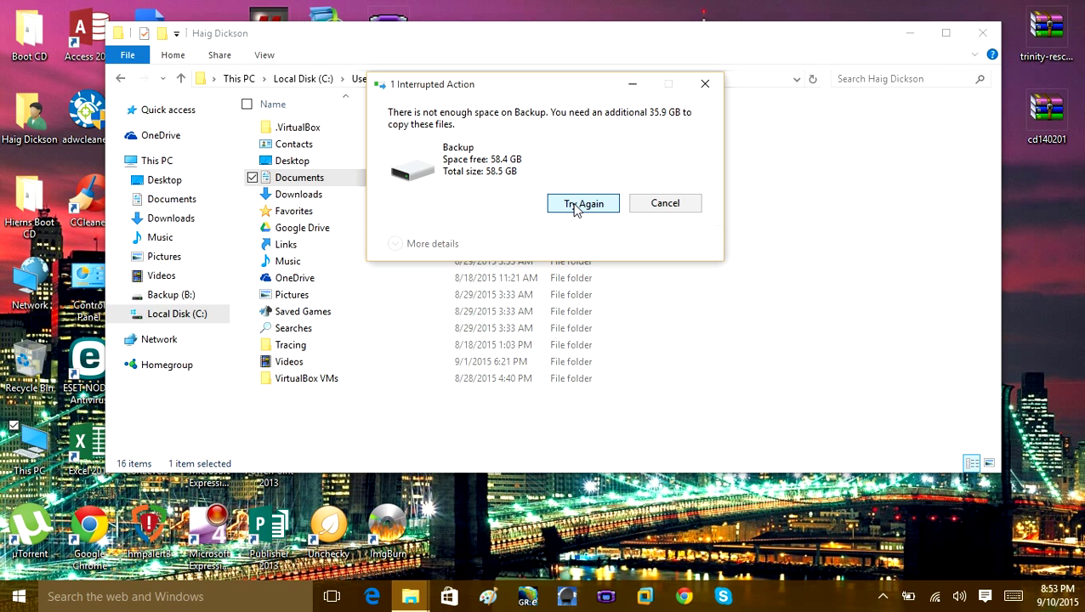
# Step: Cancel the oversized copy, copy Downloads onto Backup (B:), and open the drive
pyautogui.click(667, 206)
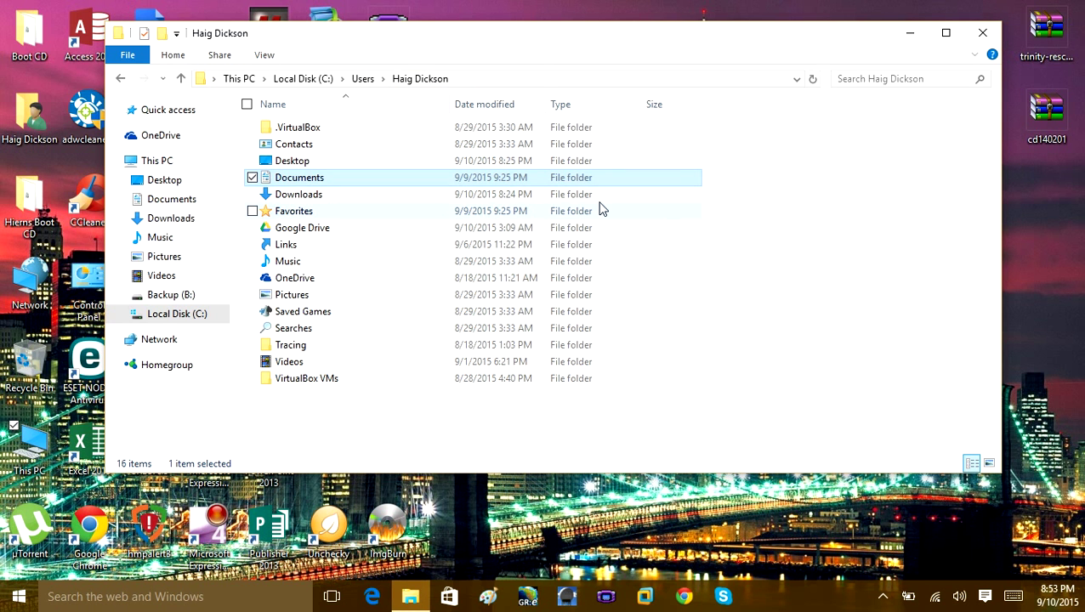
pyautogui.click(293, 195)
pyautogui.moveTo(289, 196); pyautogui.dragTo(174, 294)
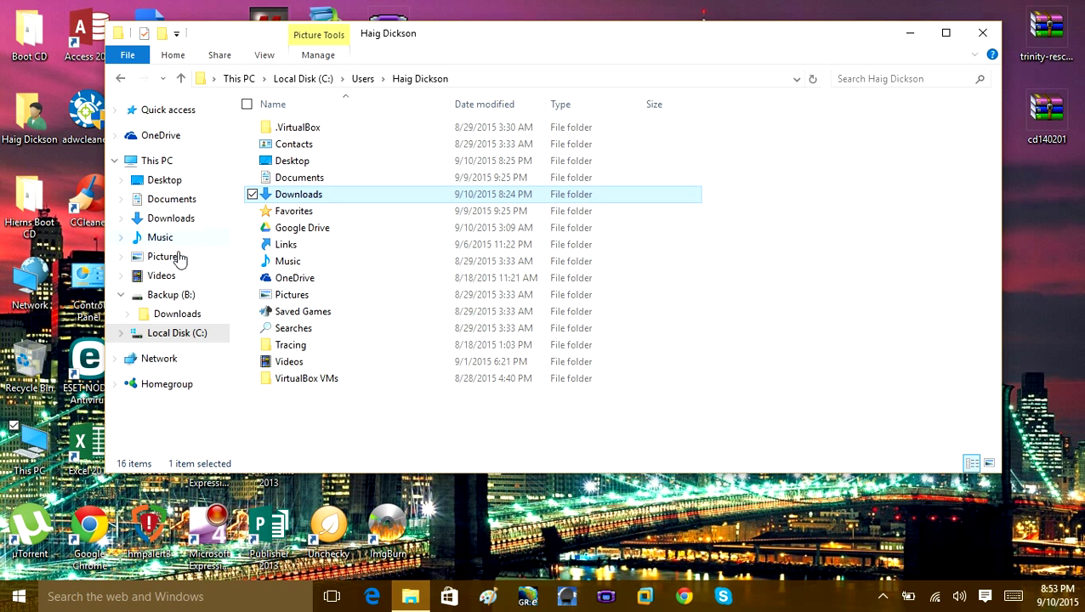
pyautogui.click(169, 295)
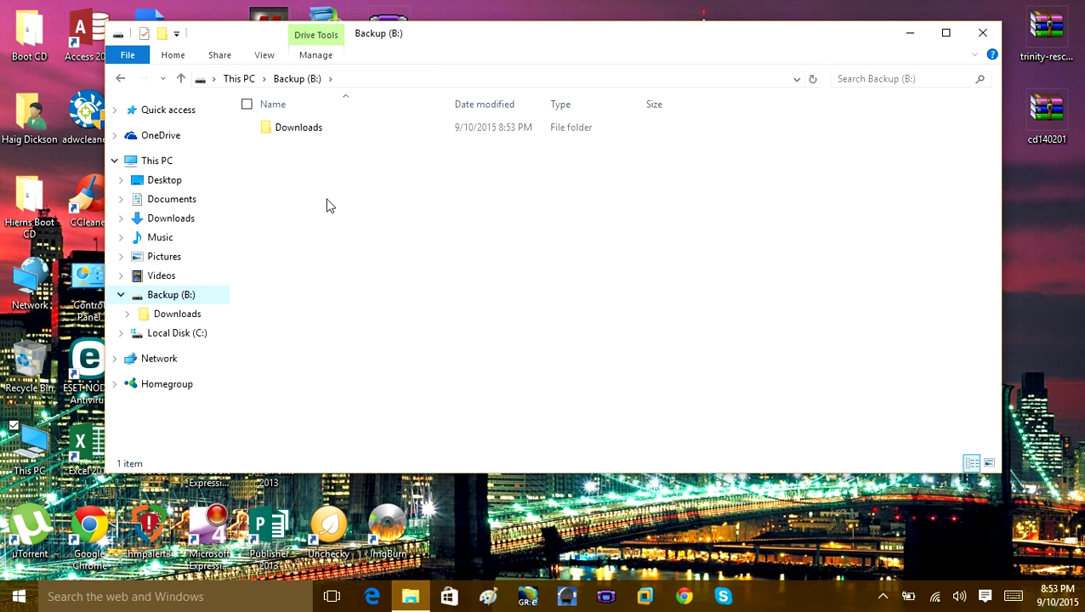
pyautogui.moveTo(625, 44); pyautogui.dragTo(770, 117)
# Step: Copy Camera Roll, Saved Pictures and Untitled from Pictures onto Backup (B:)
pyautogui.click(312, 332)
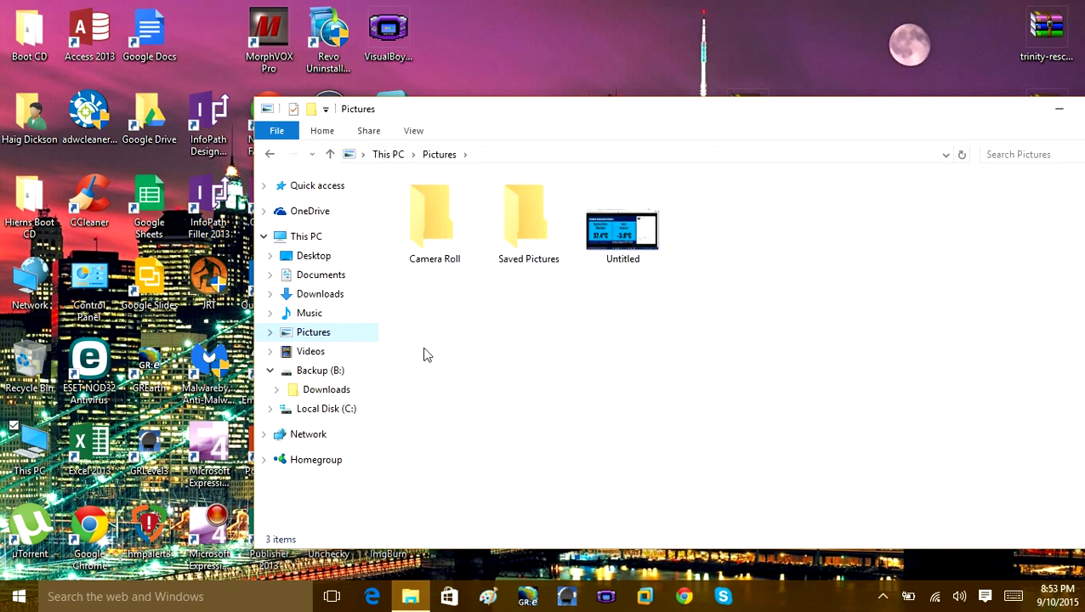
pyautogui.moveTo(726, 307); pyautogui.dragTo(324, 375)
pyautogui.click(324, 375)
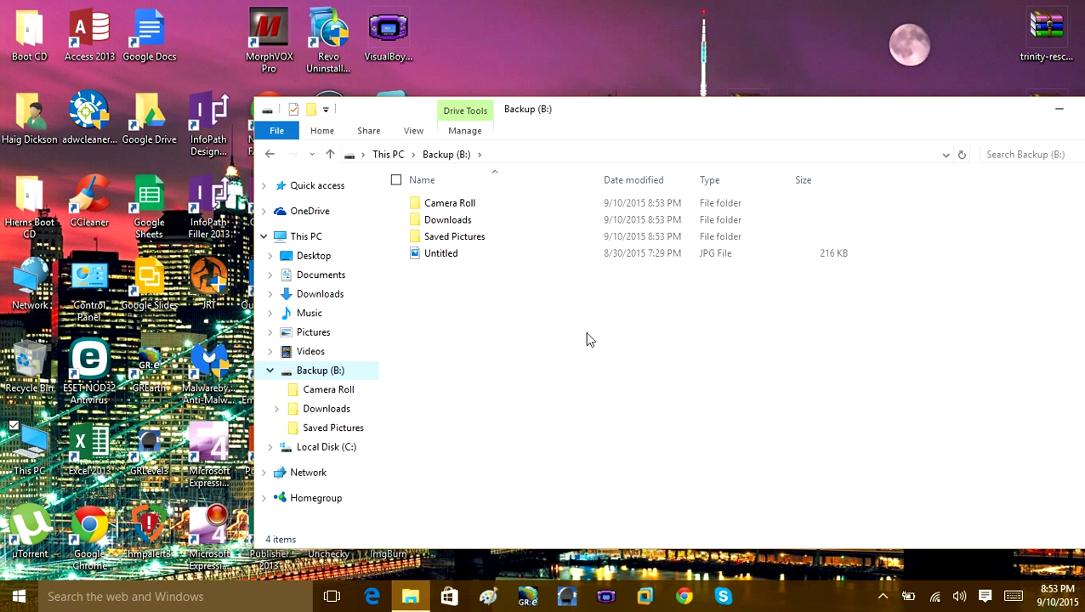
pyautogui.moveTo(610, 124); pyautogui.dragTo(477, 125)
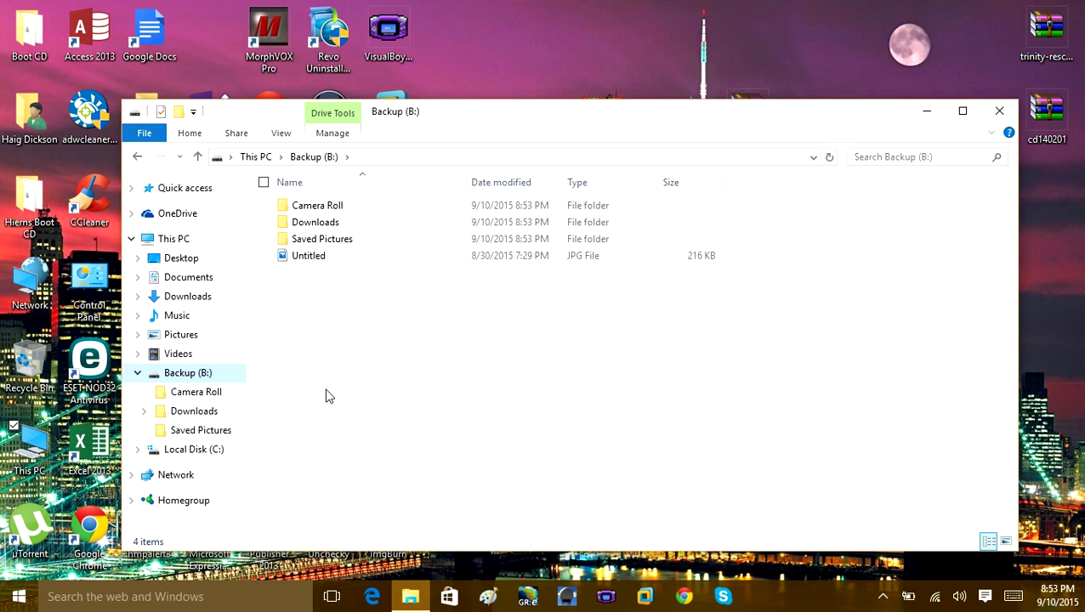
# Step: Reopen Backup (B:) from This PC to confirm its four items, then close File Explorer
pyautogui.click(254, 158)
pyautogui.doubleClick(302, 337)
pyautogui.click(1001, 110)
pyautogui.click(883, 597)
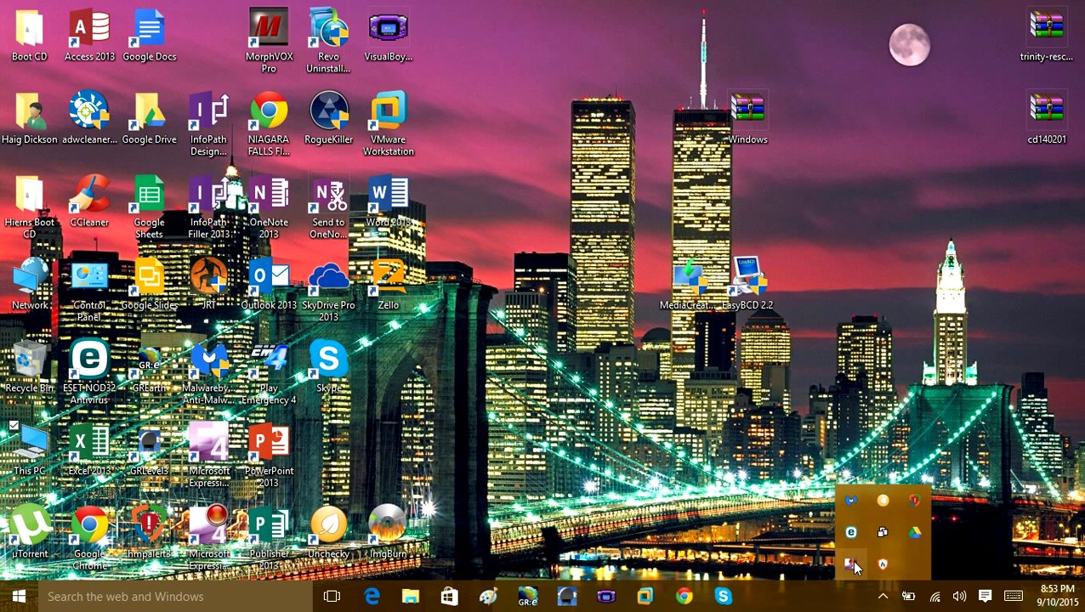